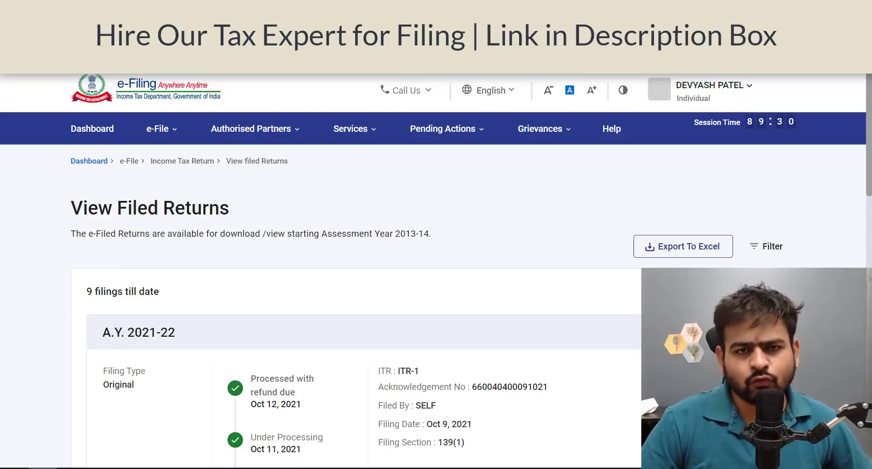
Step: Start filing an income tax return for assessment year 2022-23 (Current A.Y.) in Online mode
left_click(165, 128)
mouse_move(234, 162)
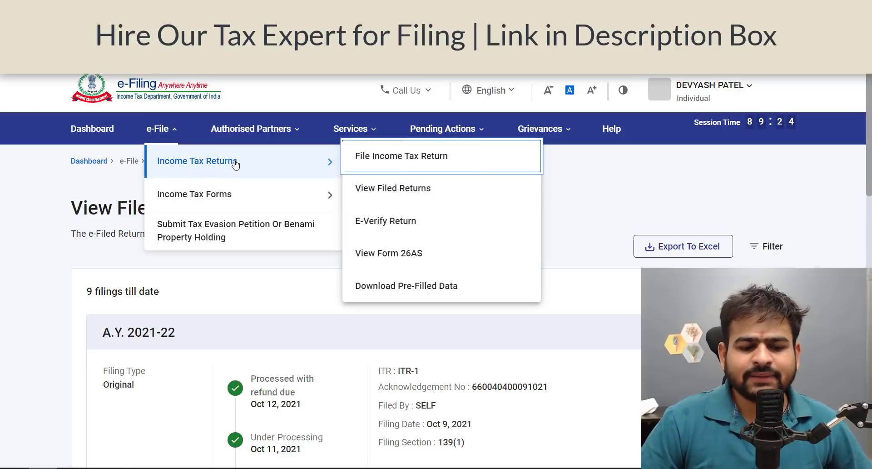
left_click(393, 164)
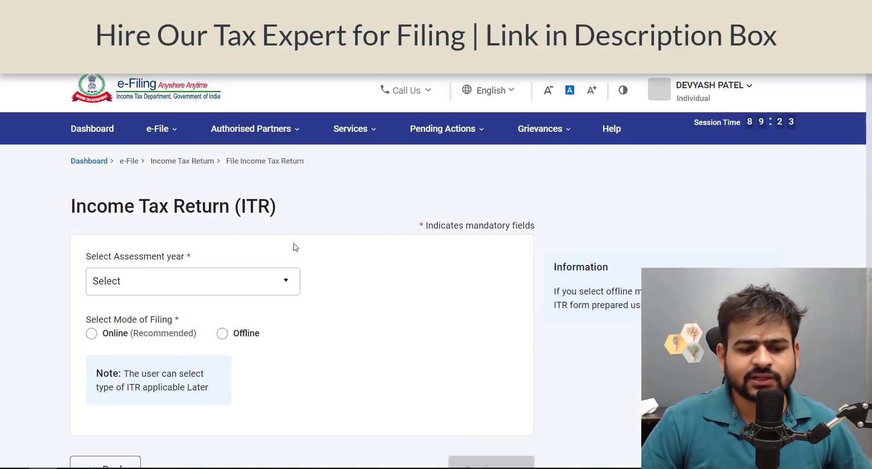
left_click(162, 291)
left_click(132, 338)
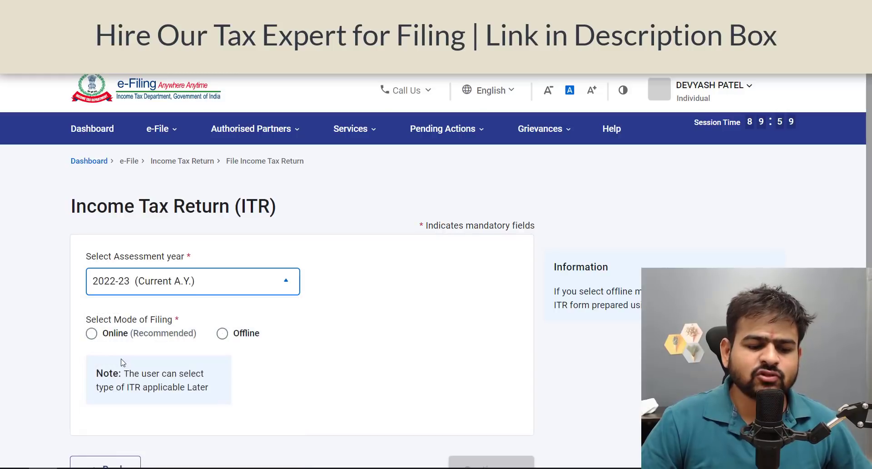
scroll(483, 325, "down", 3)
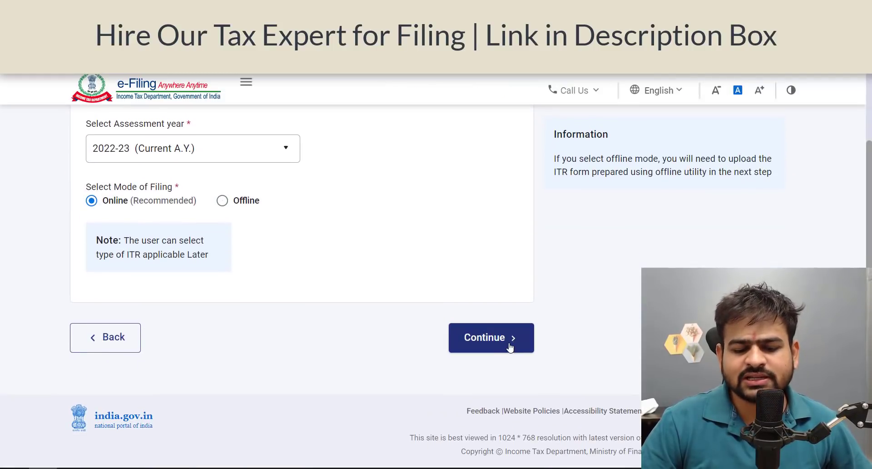
left_click(512, 346)
Step: Begin a new filing with Individual status and proceed with the ITR-1 form
left_click(632, 373)
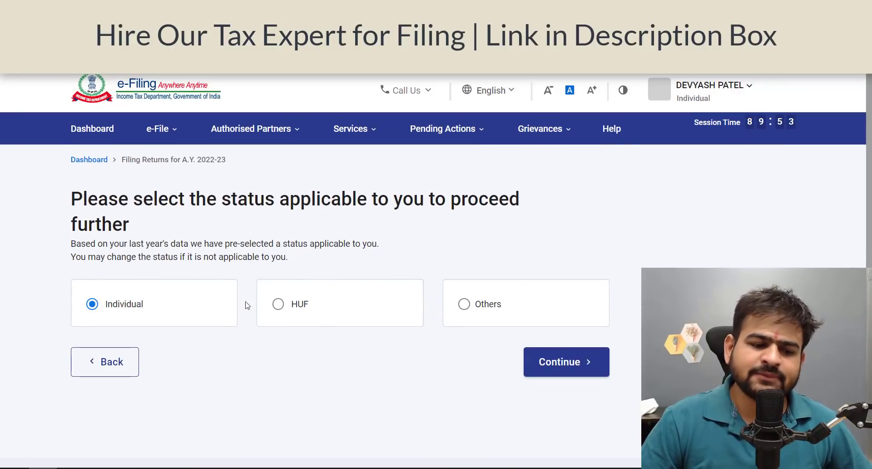
left_click(585, 364)
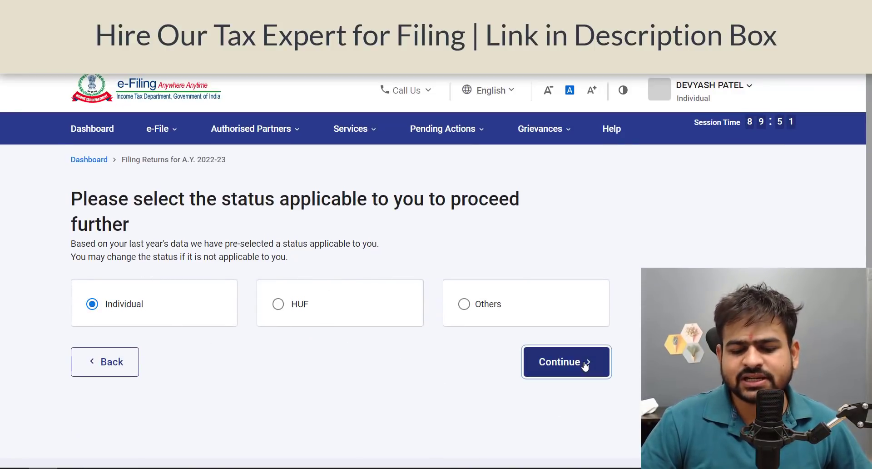
scroll(420, 334, "down", 3)
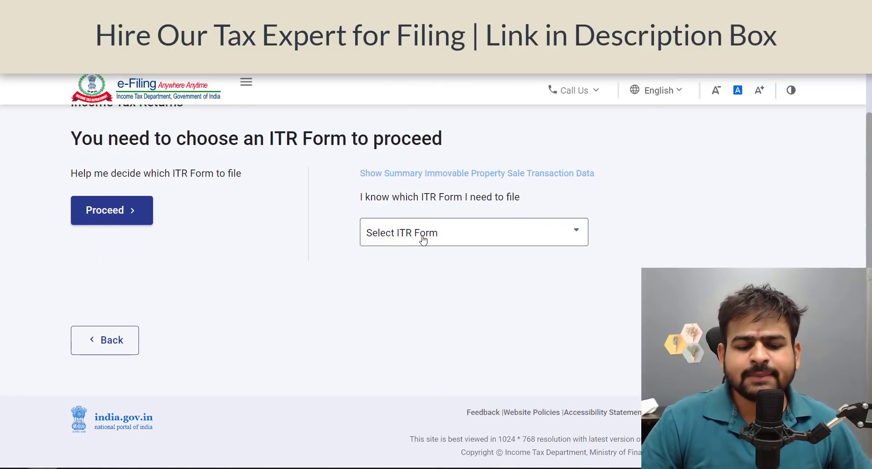
left_click(423, 242)
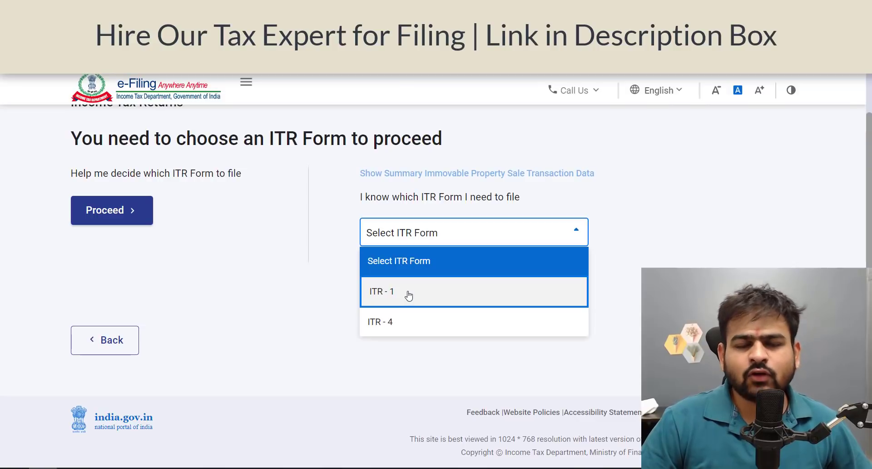
left_click(409, 295)
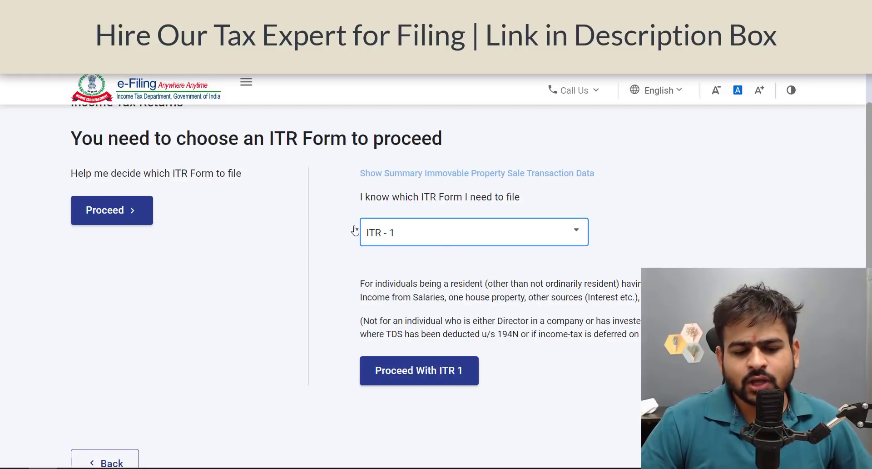
left_click(470, 377)
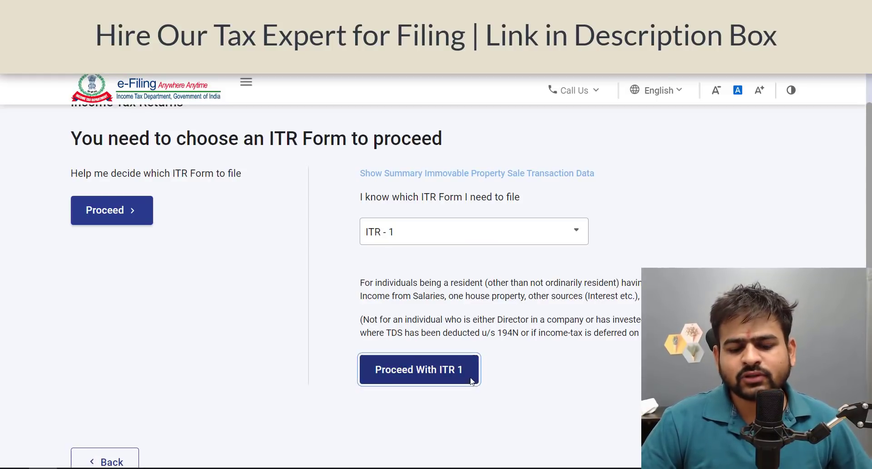
Step: Start the ITR-1 return, give Others as the filing reason, and acknowledge the pre-filled data notice
scroll(267, 248, "down", 3)
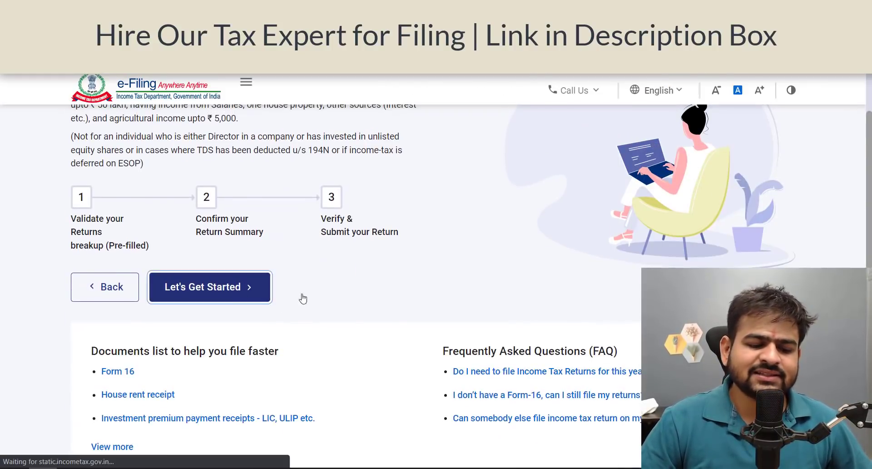
left_click(262, 289)
scroll(384, 267, "down", 1)
scroll(384, 267, "down", 1)
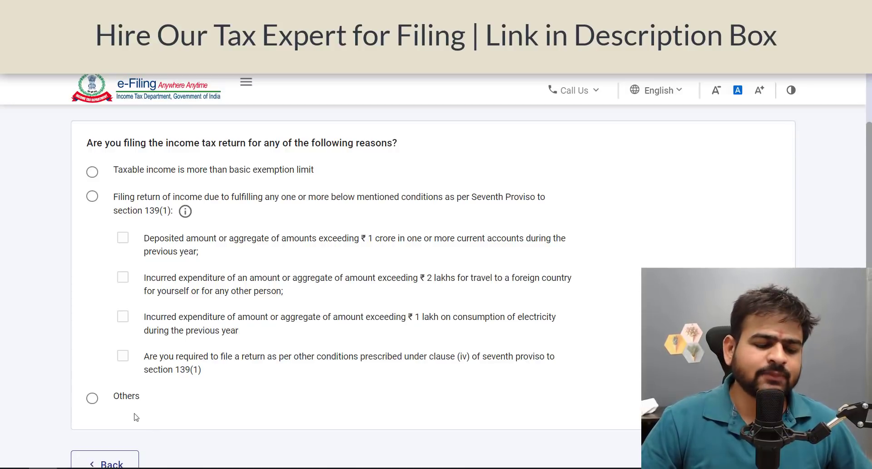
left_click(92, 398)
scroll(92, 398, "down", 2)
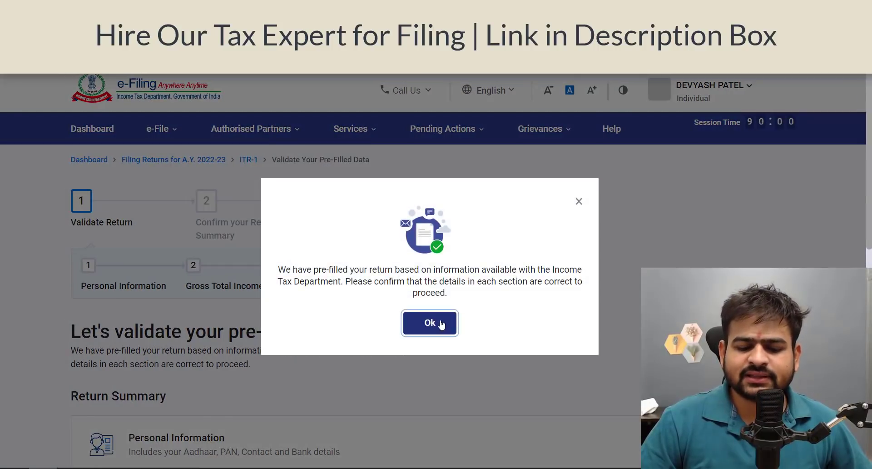
left_click(441, 324)
Step: Set the nature of employment to CG - Pensioners in the Personal Information section and reopen its options
scroll(525, 330, "down", 5)
scroll(249, 333, "up", 2)
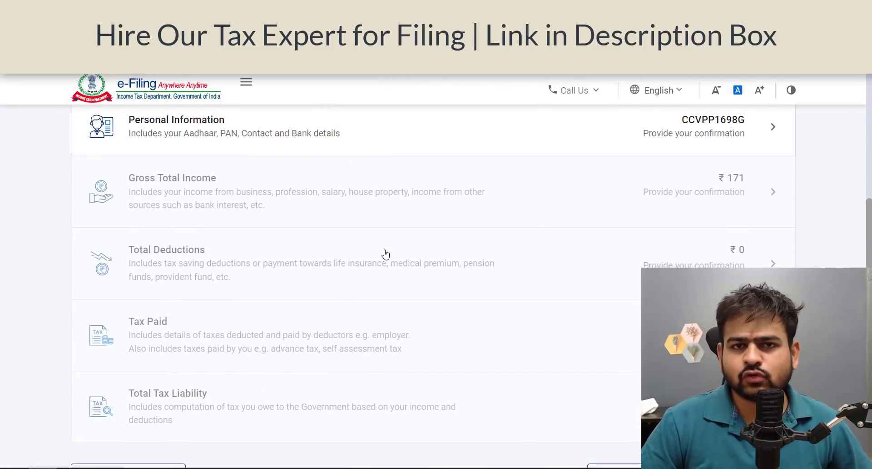
left_click(184, 141)
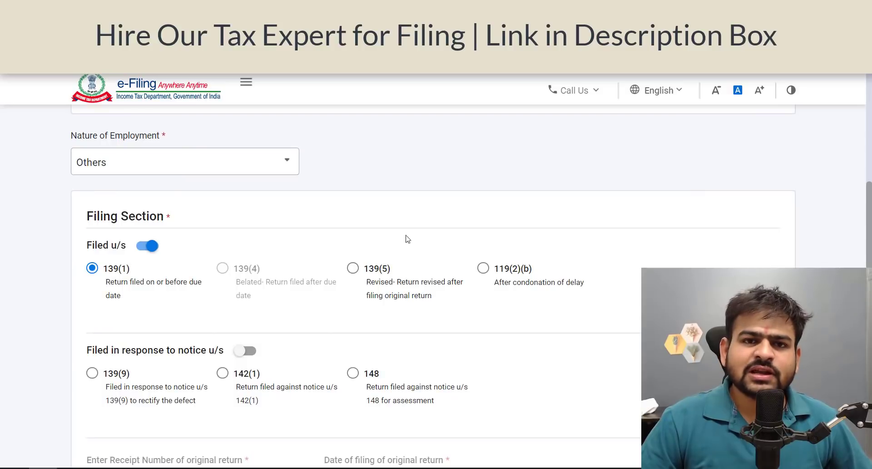
left_click_drag(95, 142, 162, 142)
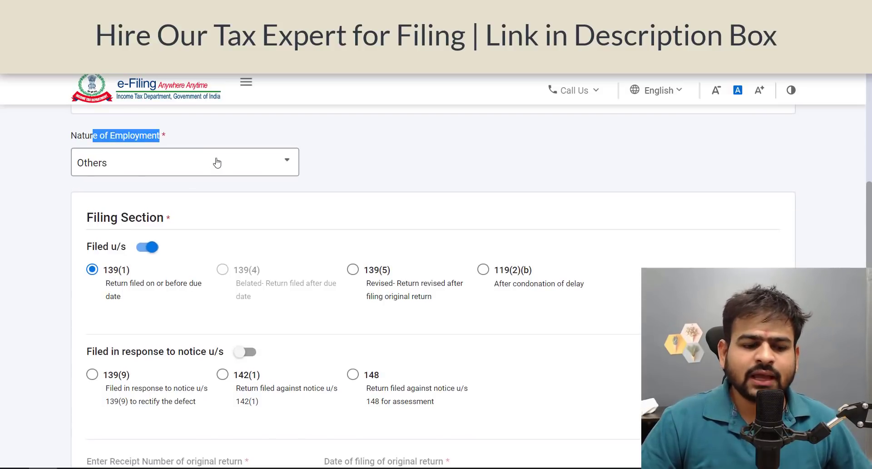
left_click(218, 163)
scroll(197, 252, "up", 2)
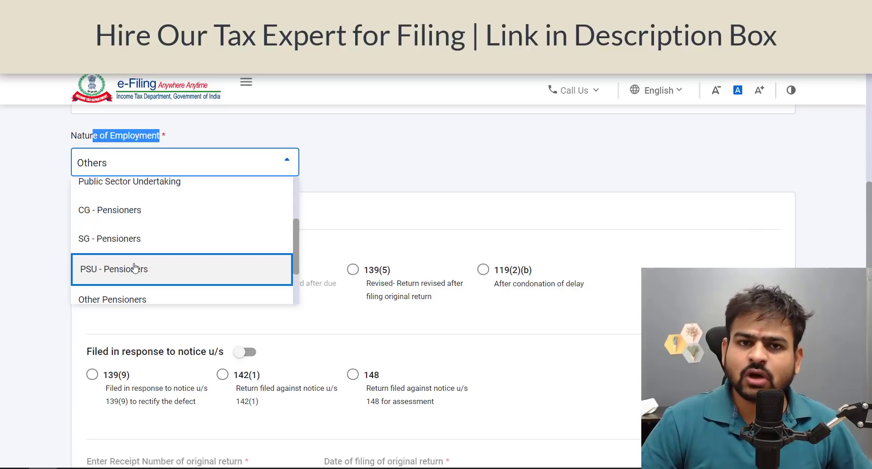
left_click(159, 219)
left_click(126, 160)
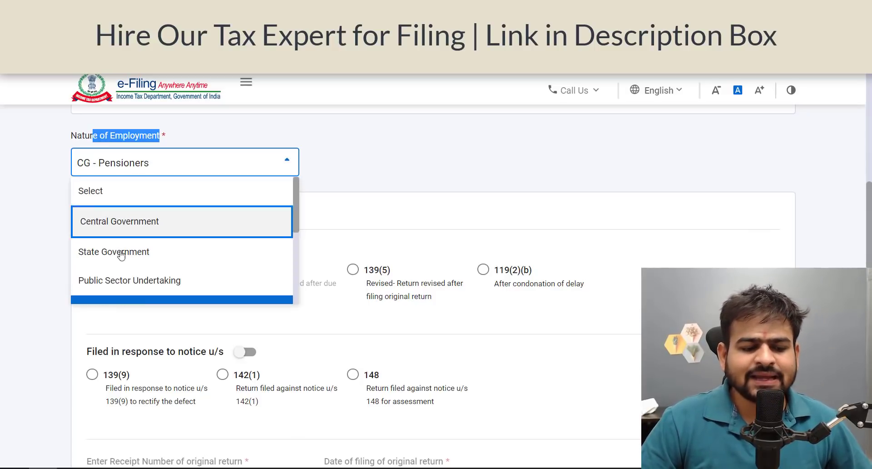
Step: Answer No to opting for the new tax regime u/s 115BAC and confirm the Personal Information section
scroll(137, 227, "down", 3)
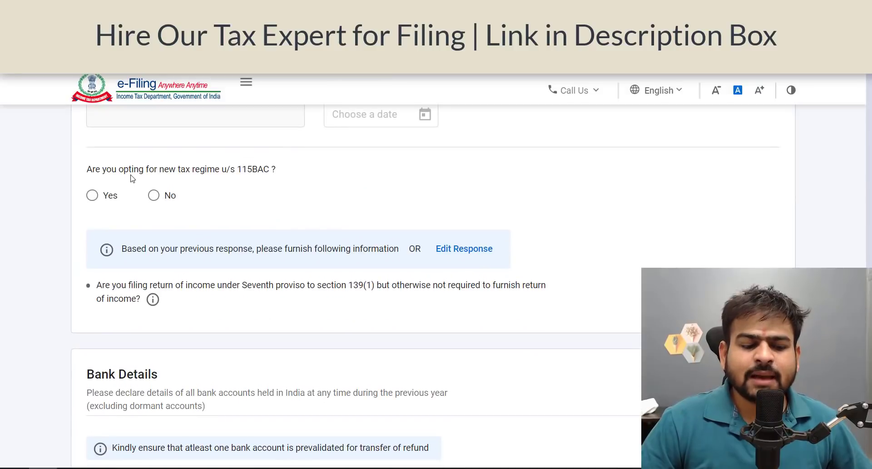
left_click_drag(131, 169, 227, 177)
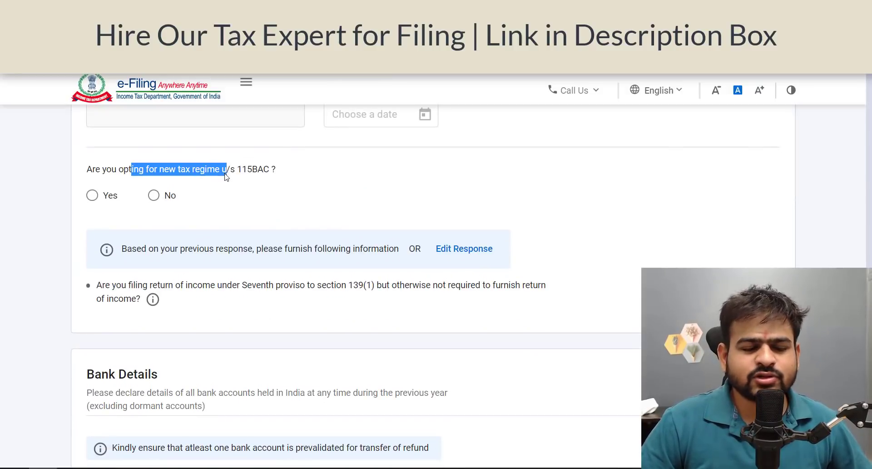
left_click(155, 195)
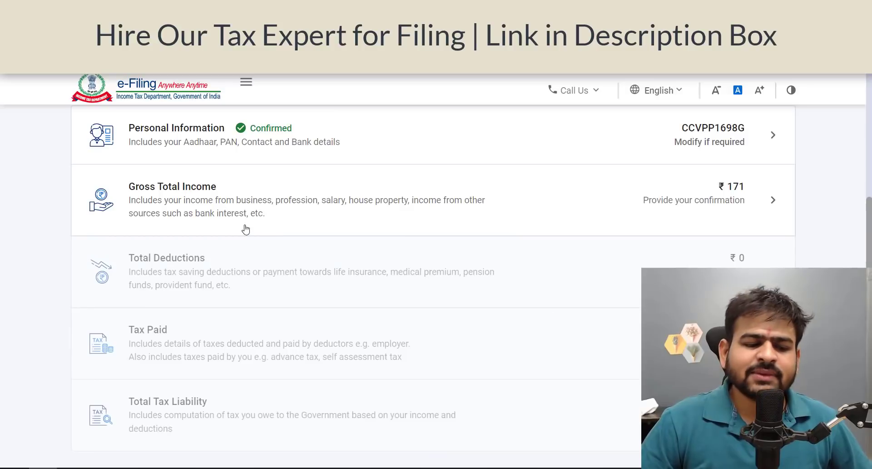
Step: Open the Gross Total Income section and skip its salary exemption questions
left_click(615, 224)
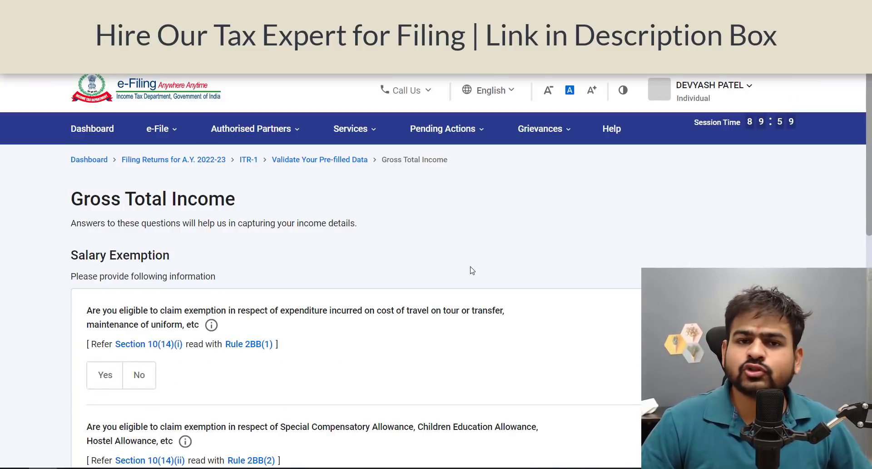
scroll(469, 271, "down", 12)
left_click(217, 317)
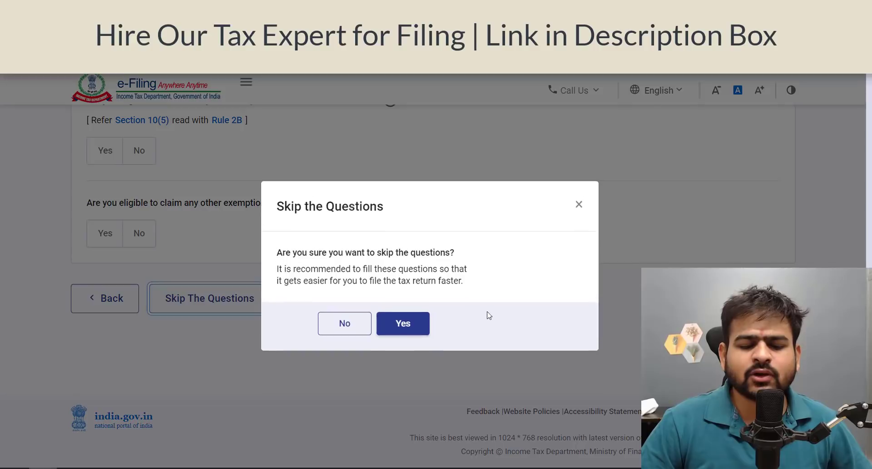
left_click(401, 323)
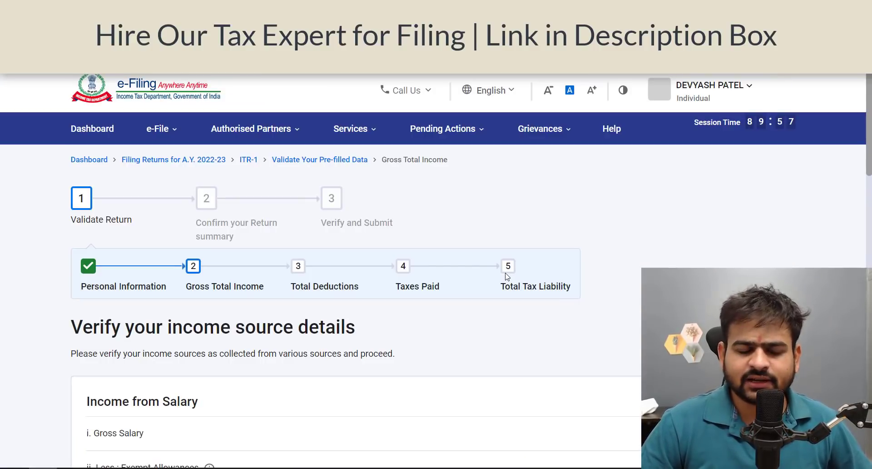
Step: Edit Income from Salary and set the salary as per section 17(1) to 250000
scroll(509, 272, "down", 7)
scroll(502, 272, "up", 3)
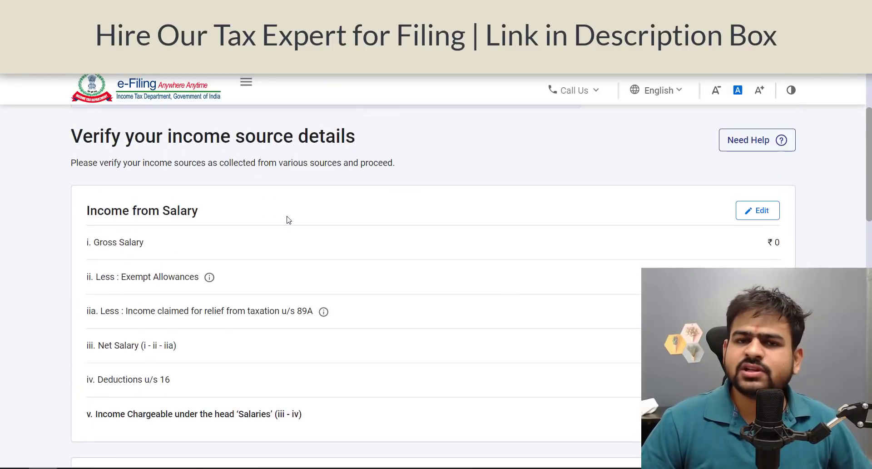
left_click_drag(114, 210, 209, 214)
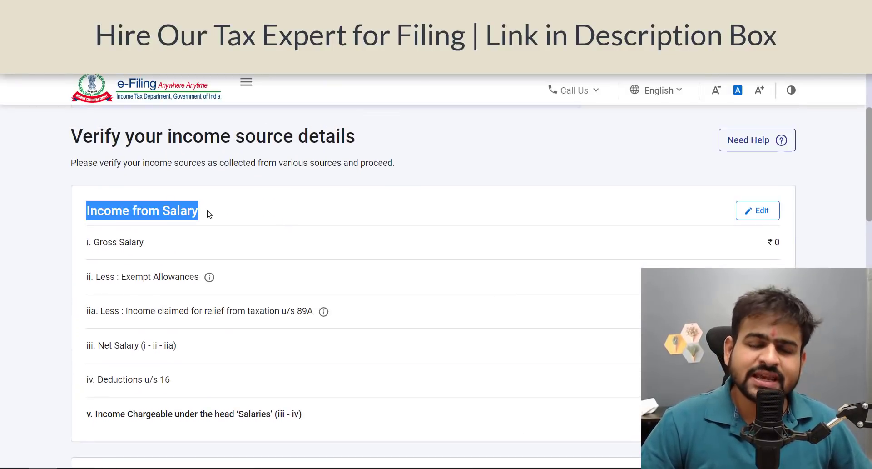
left_click(756, 217)
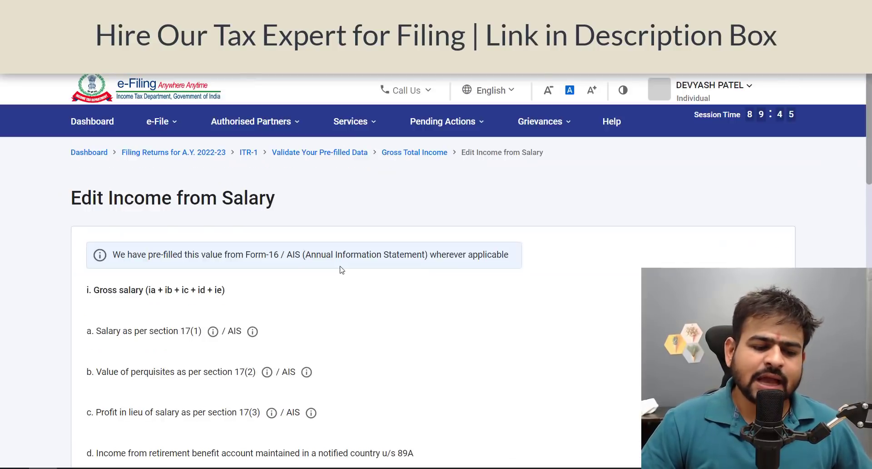
left_click_drag(201, 296, 151, 299)
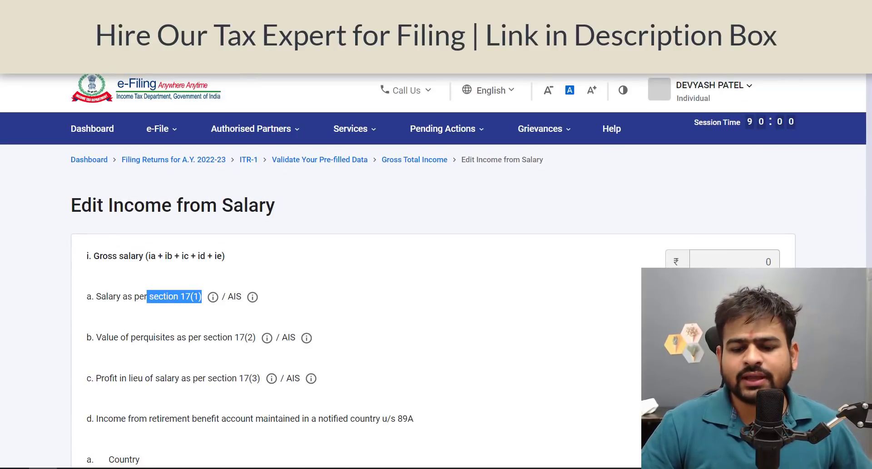
scroll(589, 311, "down", 2)
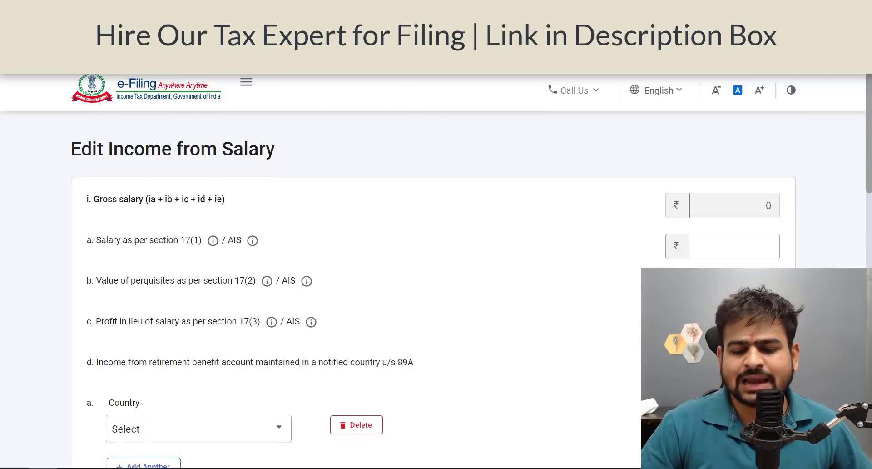
left_click(747, 240)
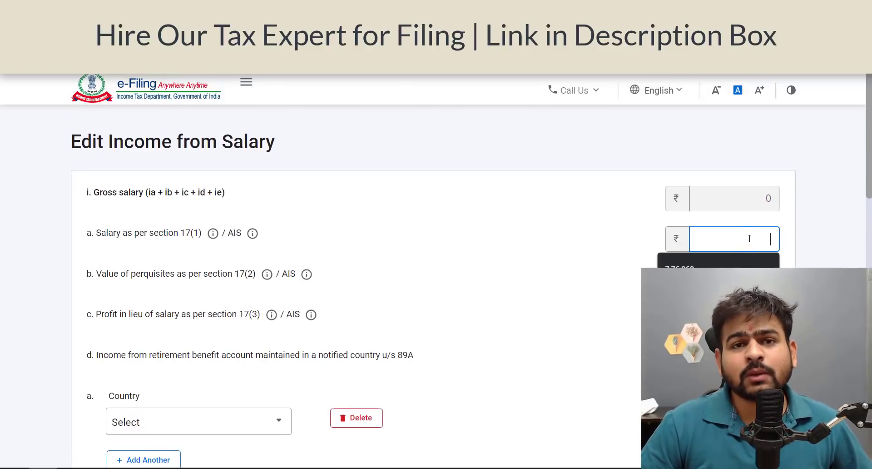
type("250000")
Step: Check the country options for retirement benefit account income u/s 89A and save the salary details
scroll(621, 232, "down", 8)
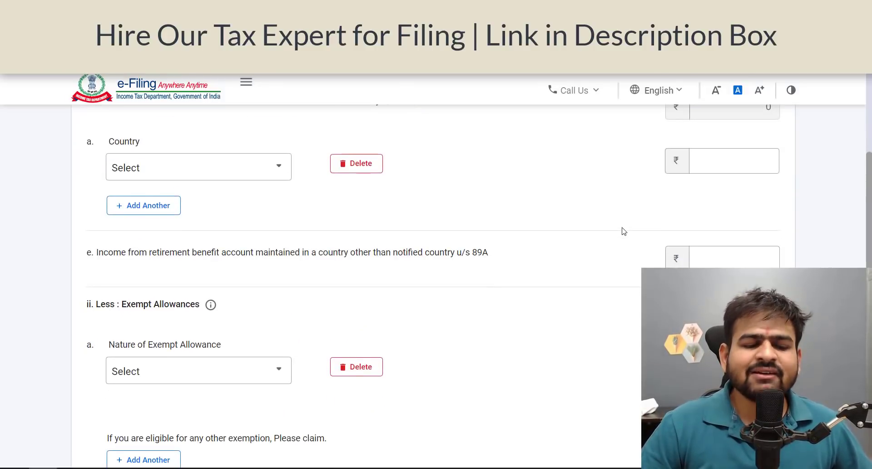
scroll(621, 232, "up", 4)
left_click_drag(157, 229, 242, 234)
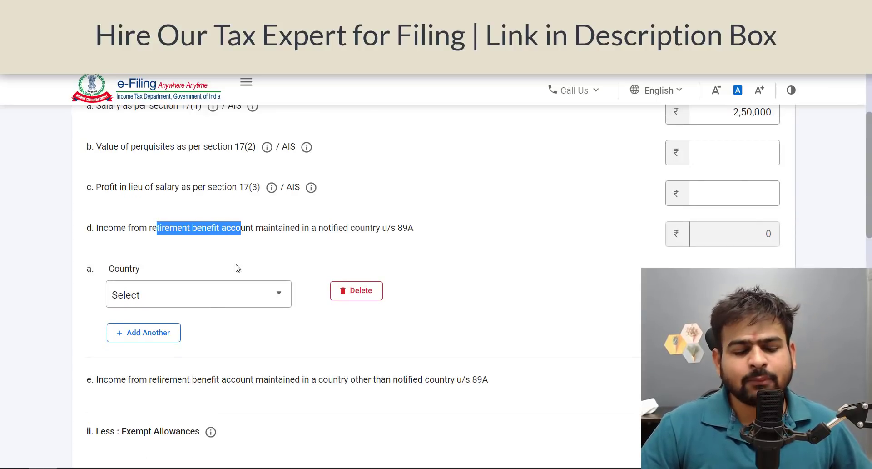
left_click(228, 306)
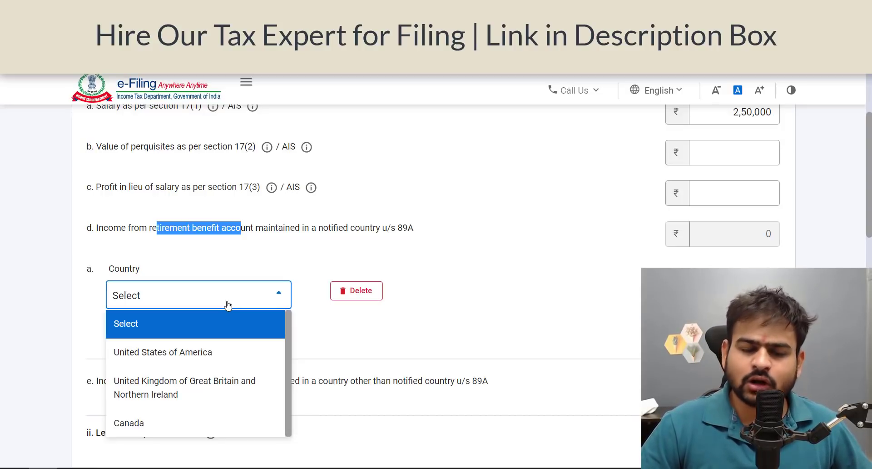
left_click(229, 306)
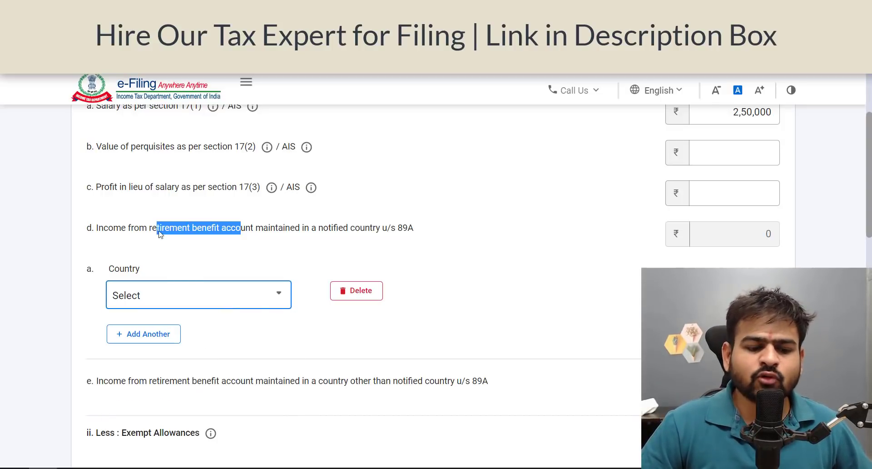
left_click(244, 301)
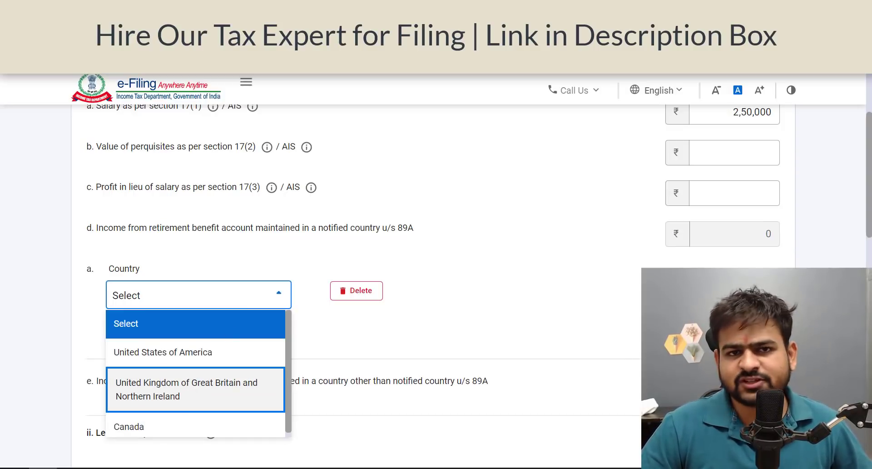
scroll(527, 328, "down", 10)
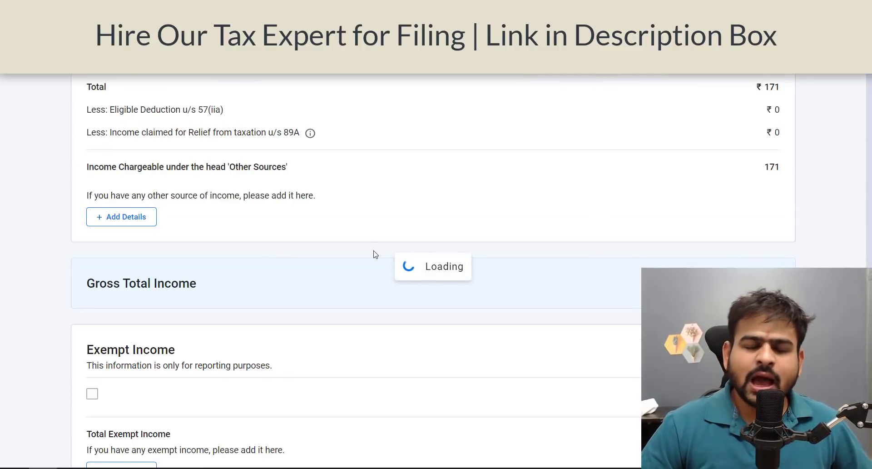
Step: Open the questions for adding another income from other sources and answer Yes to having received income tax refund income in India
scroll(496, 268, "down", 4)
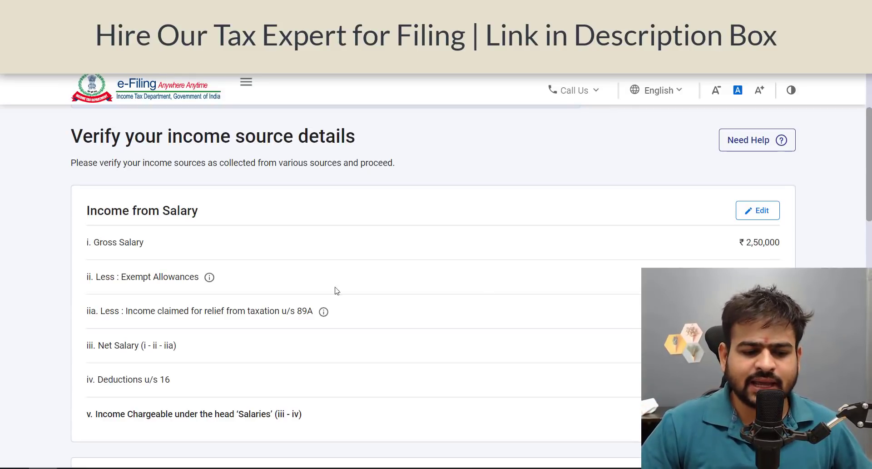
scroll(121, 240, "down", 14)
scroll(138, 181, "up", 3)
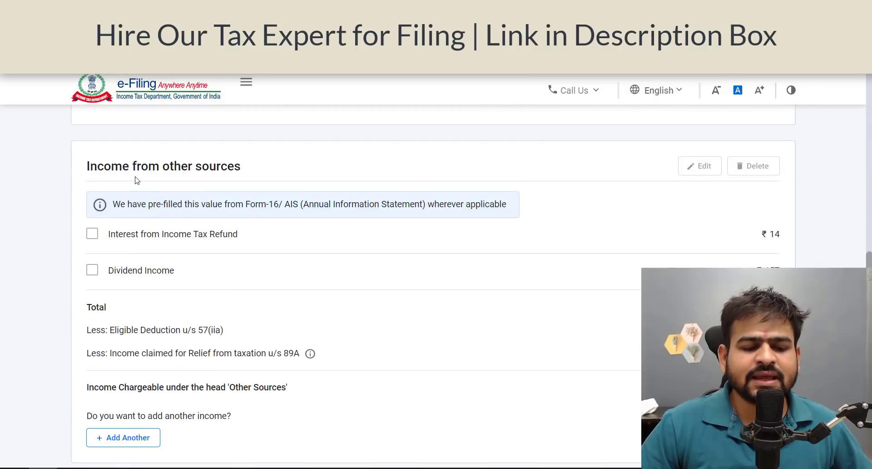
scroll(291, 191, "up", 10)
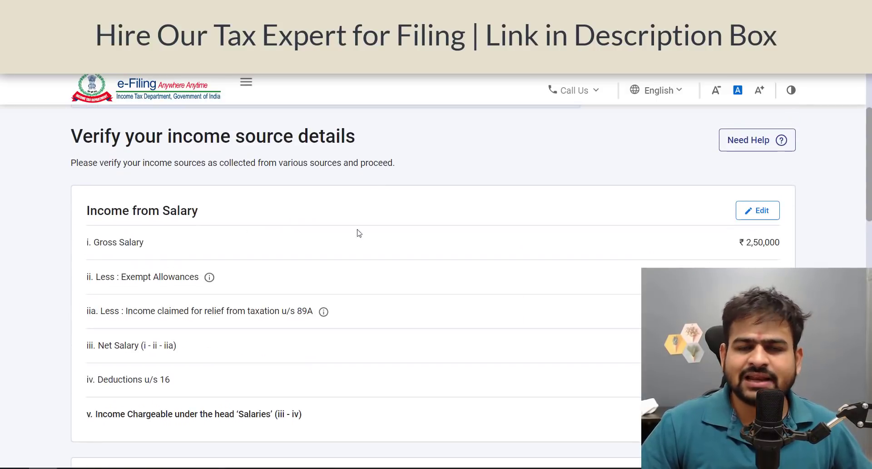
scroll(401, 237, "down", 5)
scroll(398, 235, "down", 10)
scroll(218, 210, "up", 6)
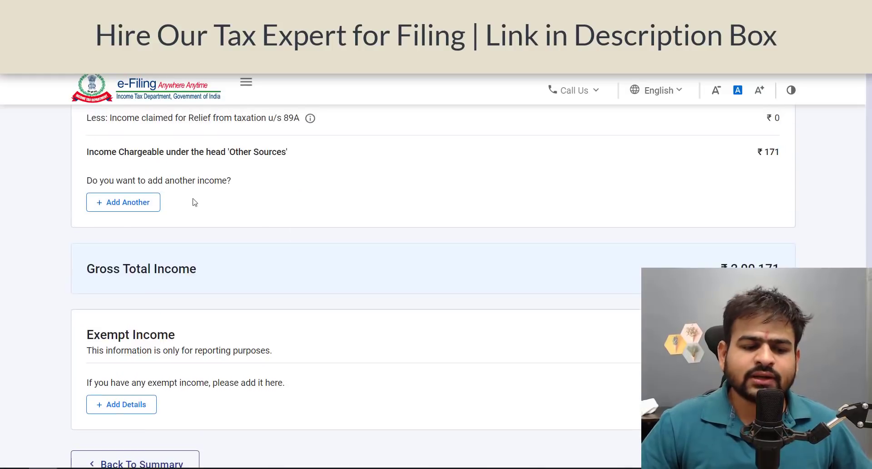
left_click(135, 273)
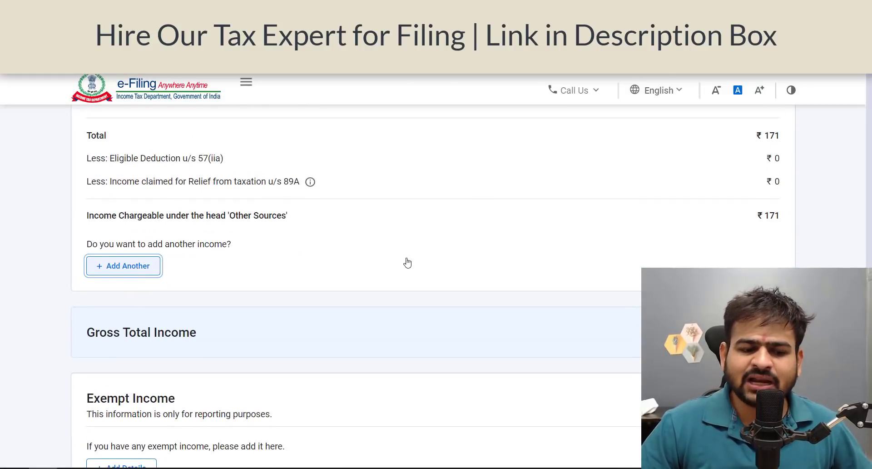
scroll(415, 259, "down", 10)
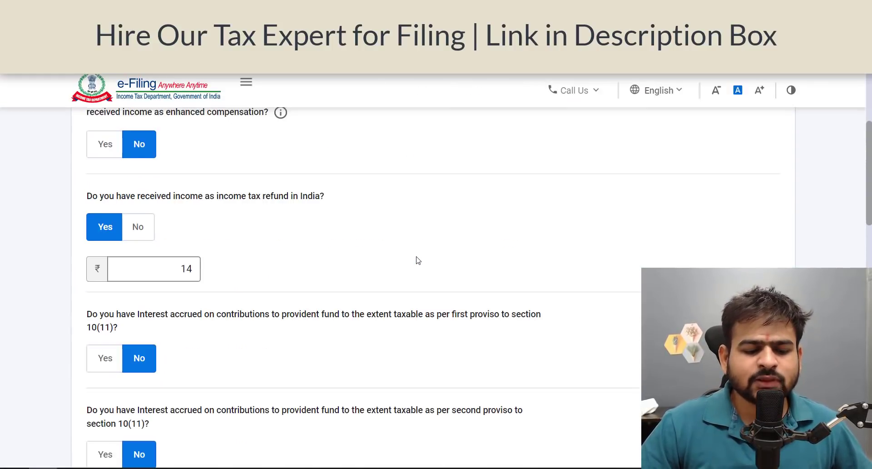
left_click_drag(93, 201, 238, 200)
left_click(108, 225)
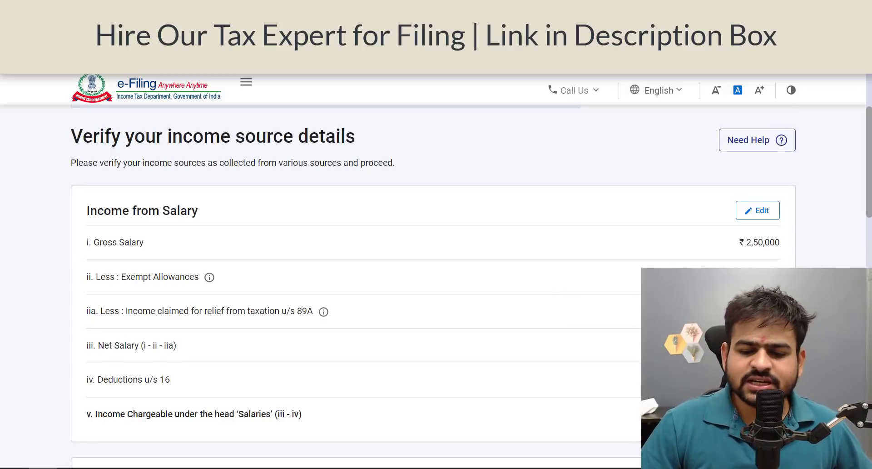
Step: Edit Income from Salary with Any Other as the nature of exempt allowance and confirm the Gross Total Income section
left_click(757, 210)
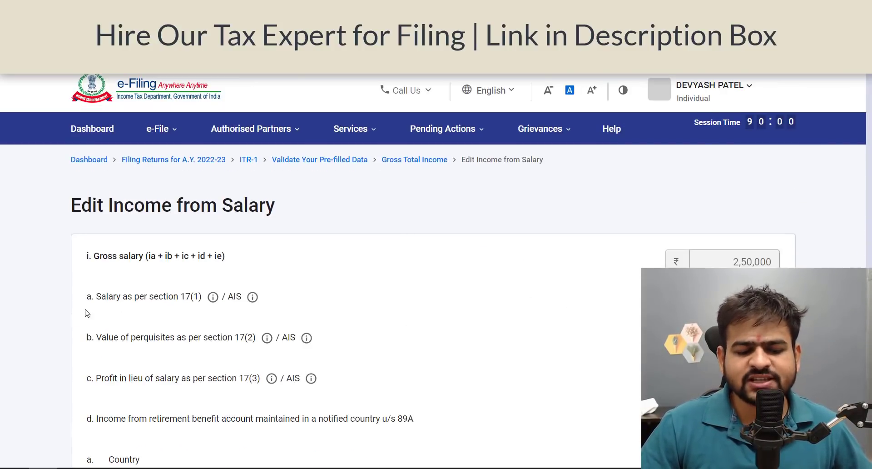
scroll(247, 352, "down", 6)
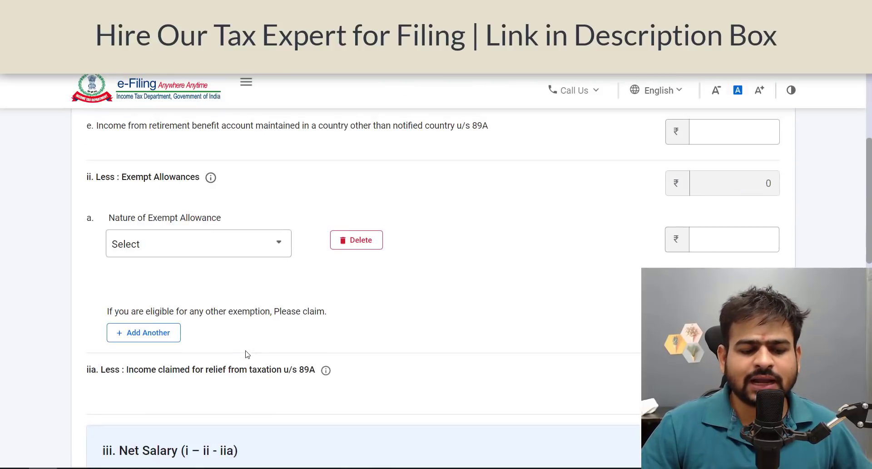
left_click_drag(200, 179, 181, 184)
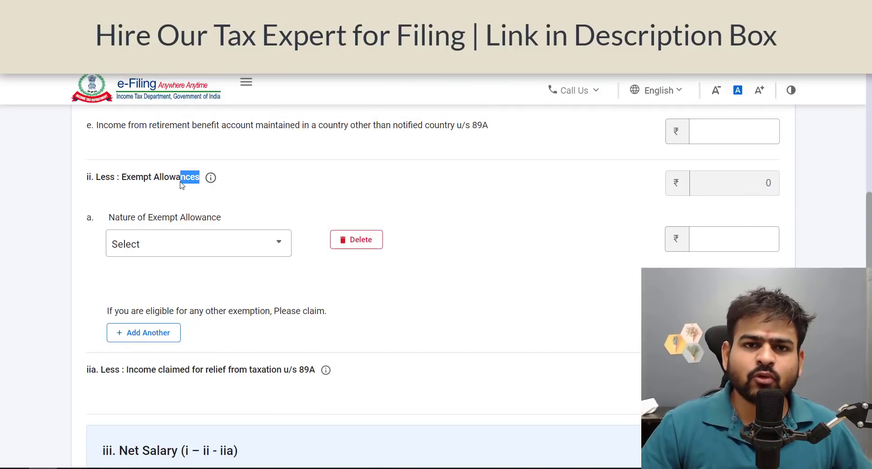
left_click(196, 246)
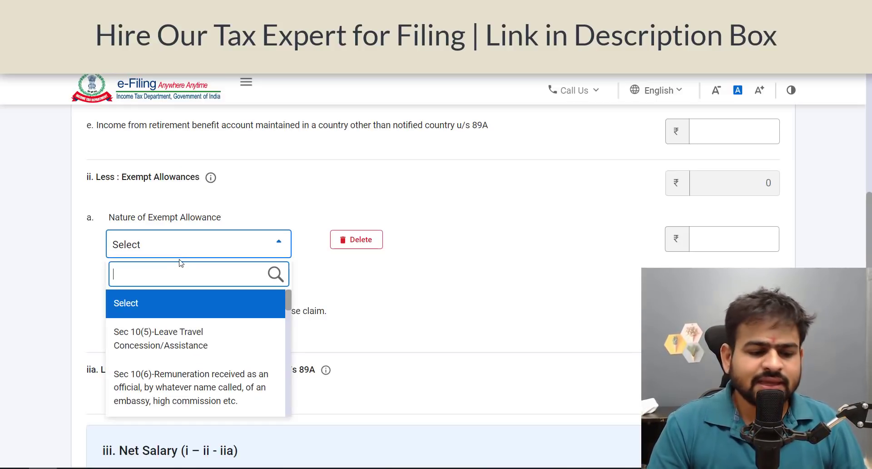
type("any")
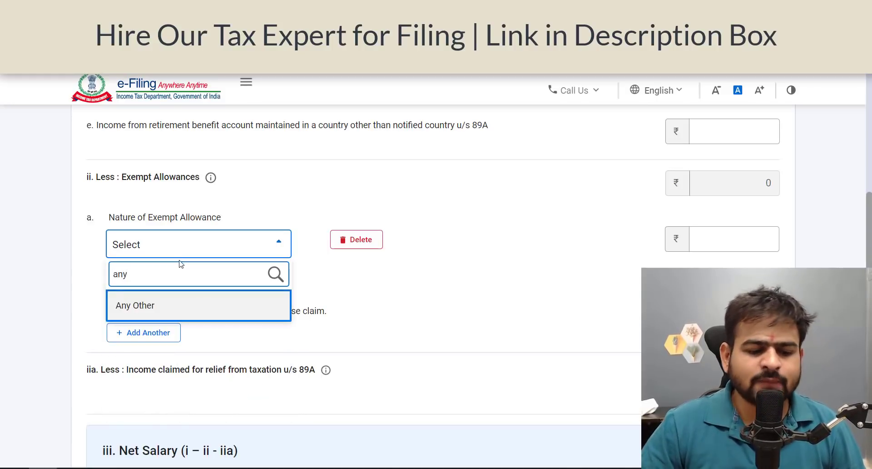
left_click(189, 310)
left_click(198, 294)
left_click(737, 242)
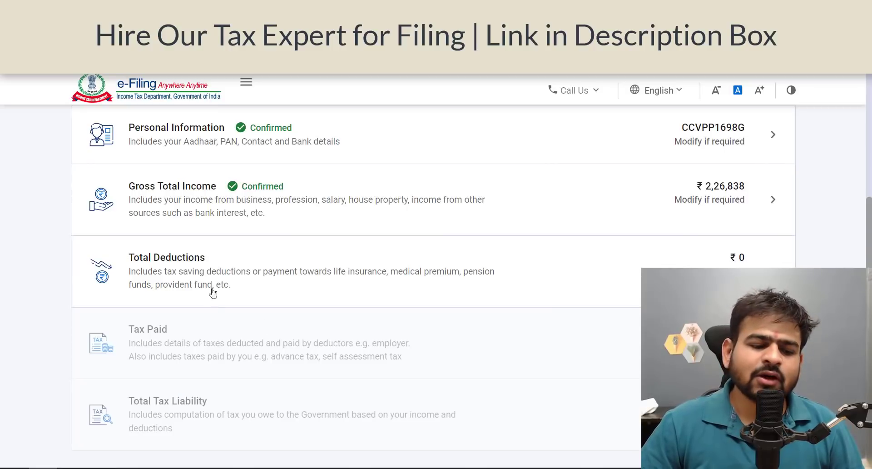
Step: Open the Total Deductions section, answer Yes to the Section 80C question and claim 20,000 under it
left_click(325, 284)
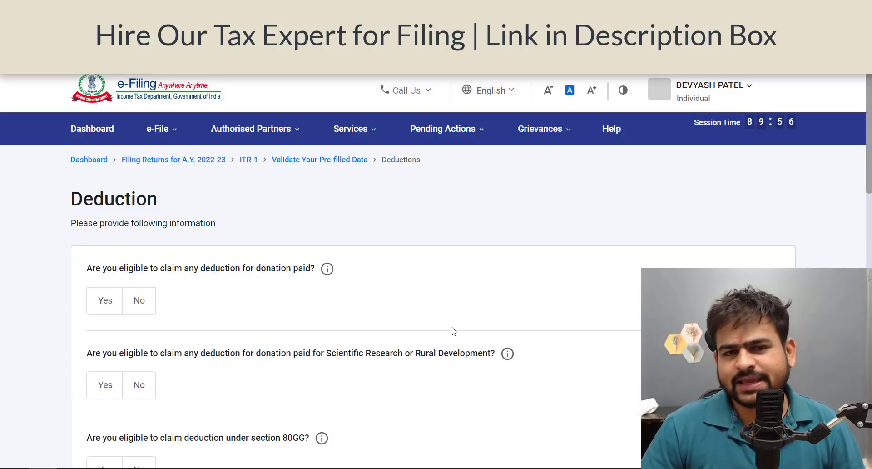
scroll(405, 370, "down", 10)
left_click(178, 263)
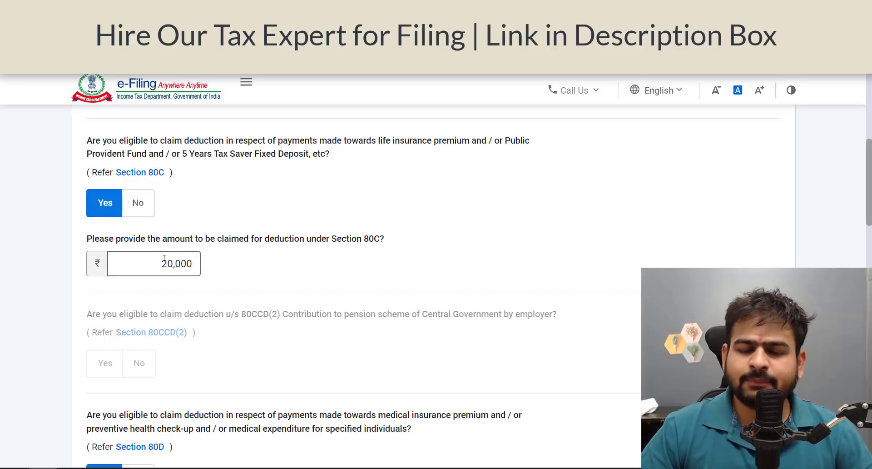
Step: Review the Section 80E, 80TTA and other deduction questions and continue to the deduction verification
scroll(295, 227, "down", 7)
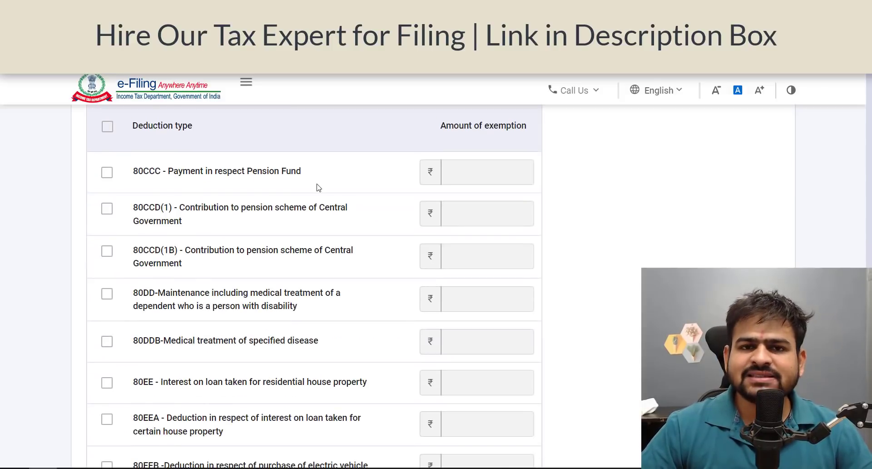
scroll(319, 187, "up", 3)
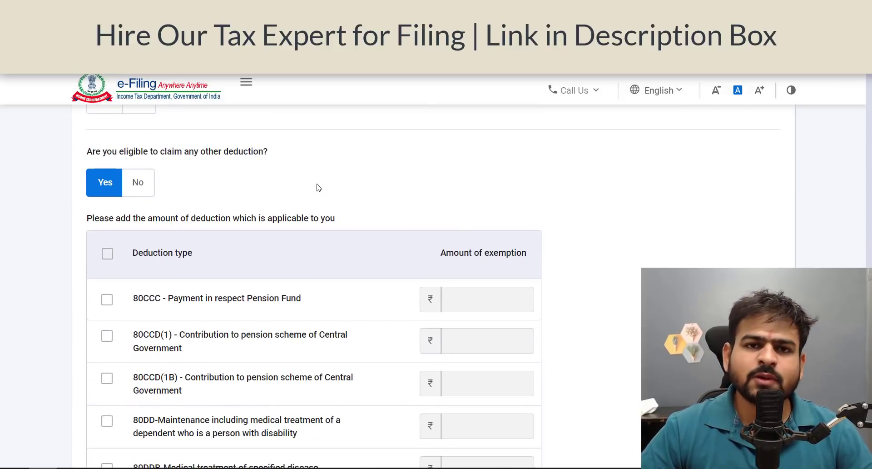
scroll(319, 187, "up", 4)
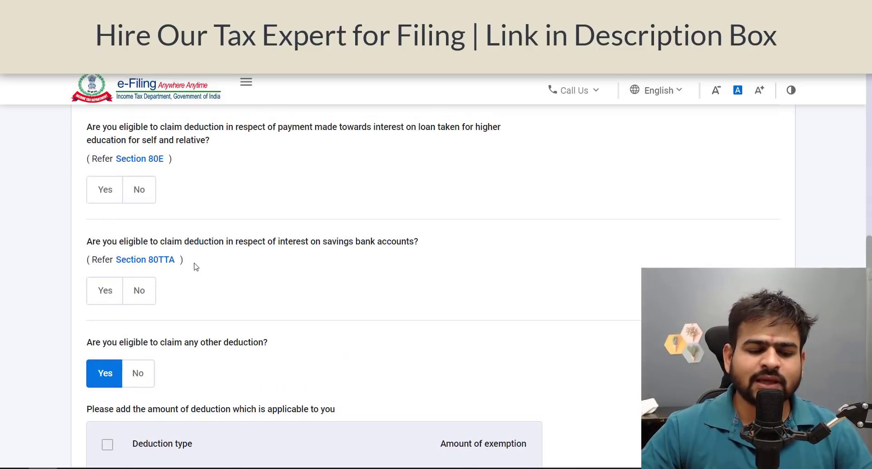
scroll(312, 303, "down", 3)
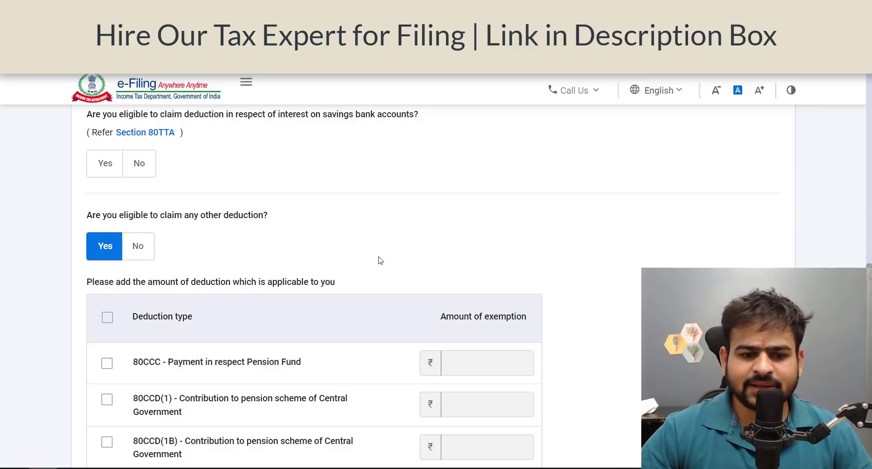
scroll(378, 257, "down", 10)
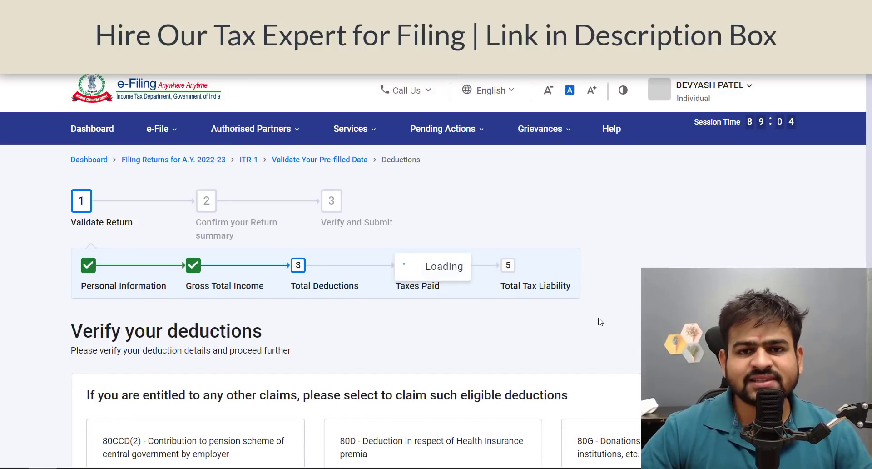
Step: Verify the 80C and 80D deductions and confirm the Total Deductions section
scroll(598, 321, "down", 5)
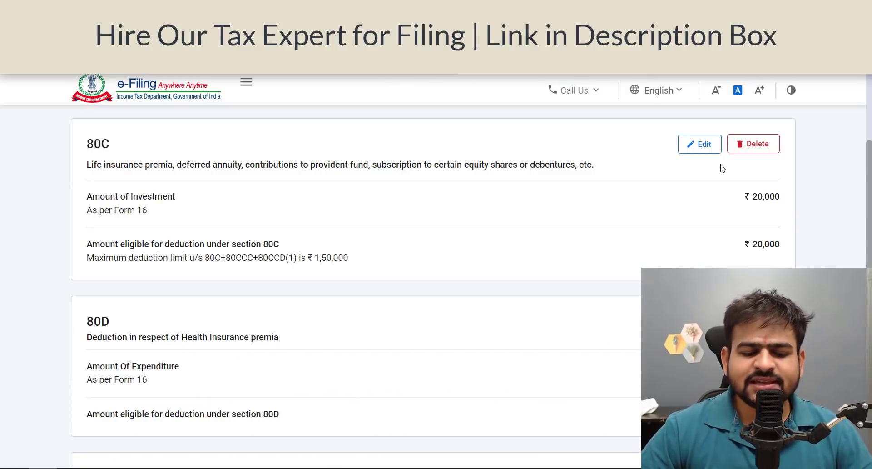
scroll(722, 168, "down", 3)
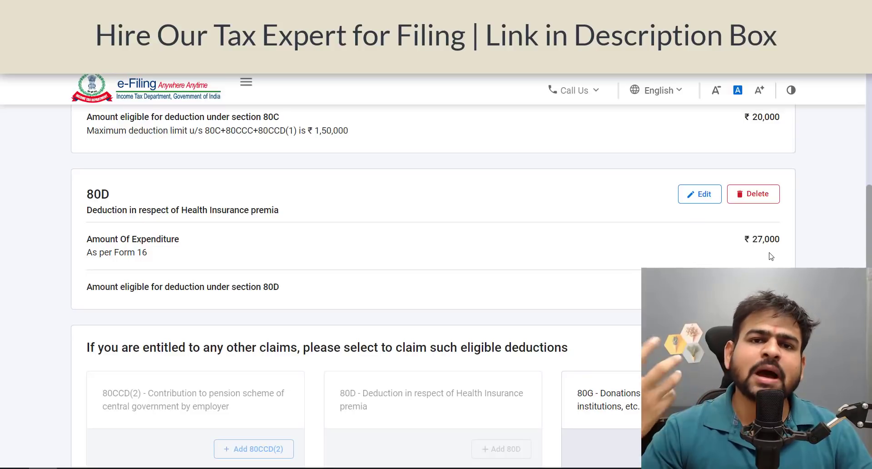
scroll(563, 306, "down", 5)
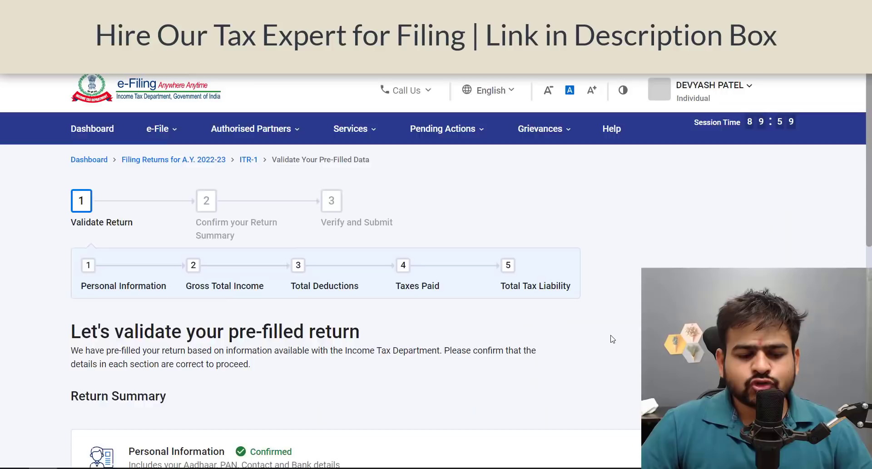
Step: Open the Tax Paid section, check its TDS, TCS and advance tax details, and confirm it
scroll(609, 339, "down", 6)
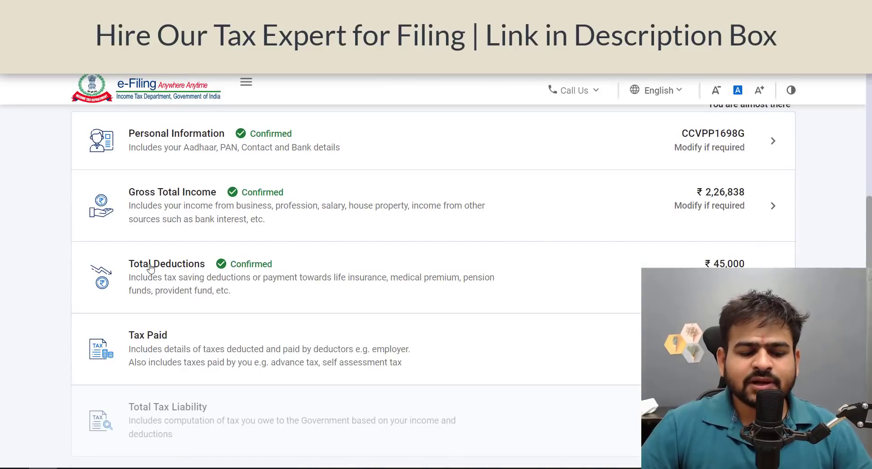
scroll(497, 260, "down", 1)
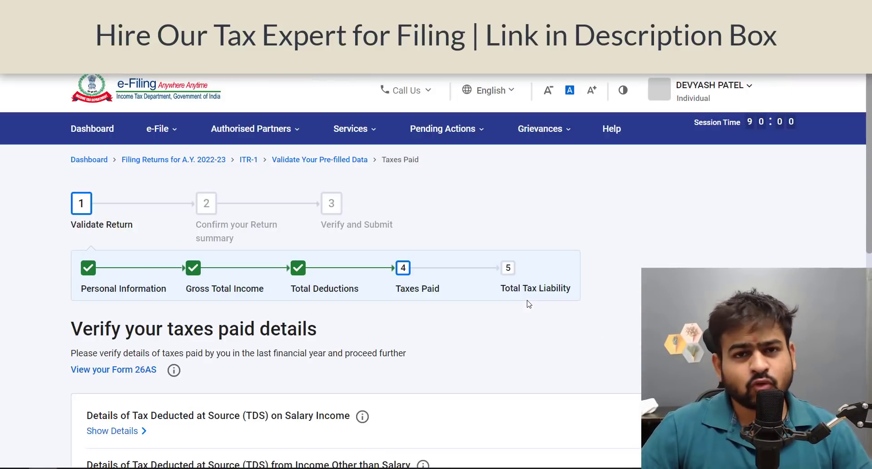
scroll(529, 304, "down", 4)
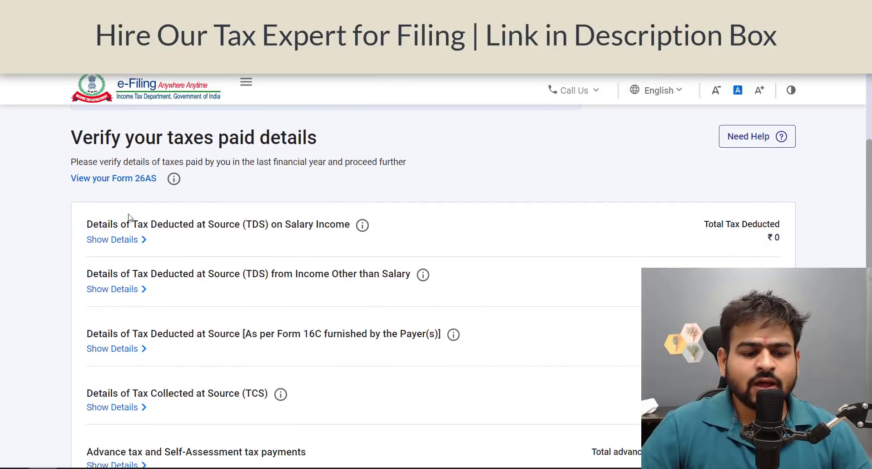
scroll(152, 230, "down", 3)
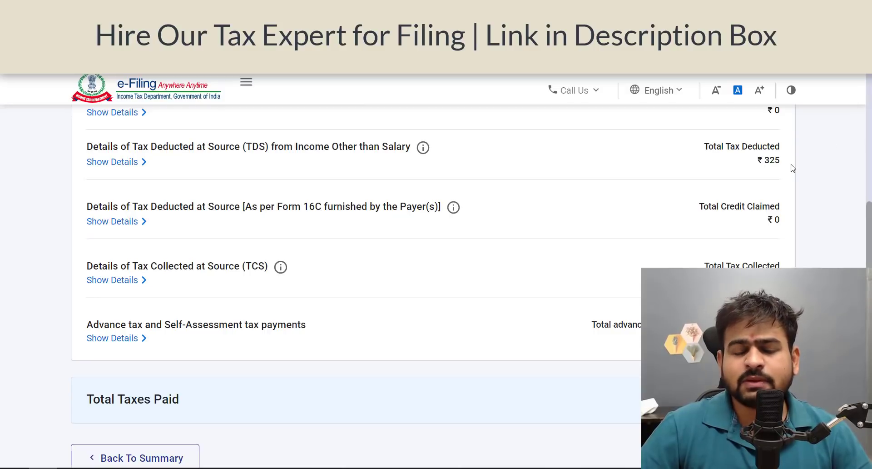
scroll(792, 169, "down", 3)
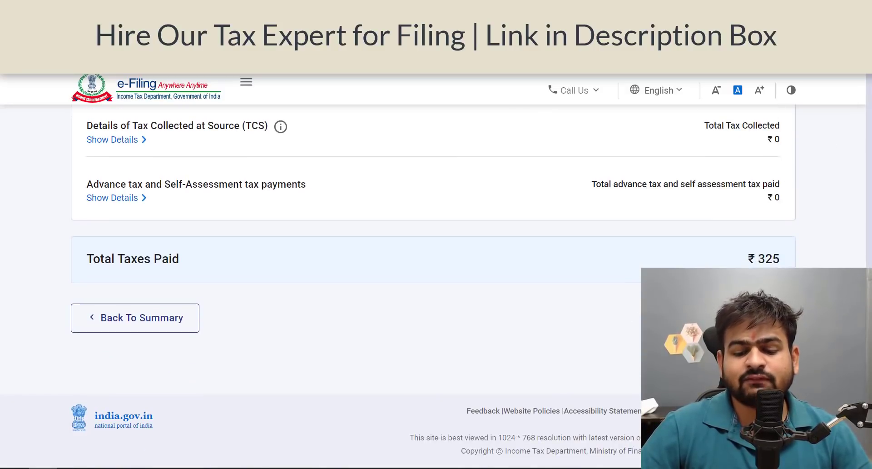
left_click(754, 318)
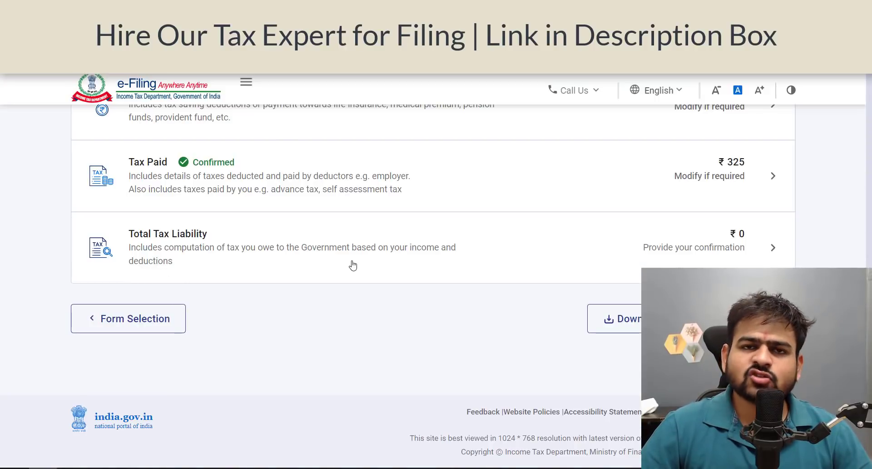
Step: Open the Total Tax Liability section, check the computation of tax, interest and fees, and confirm it
left_click(345, 267)
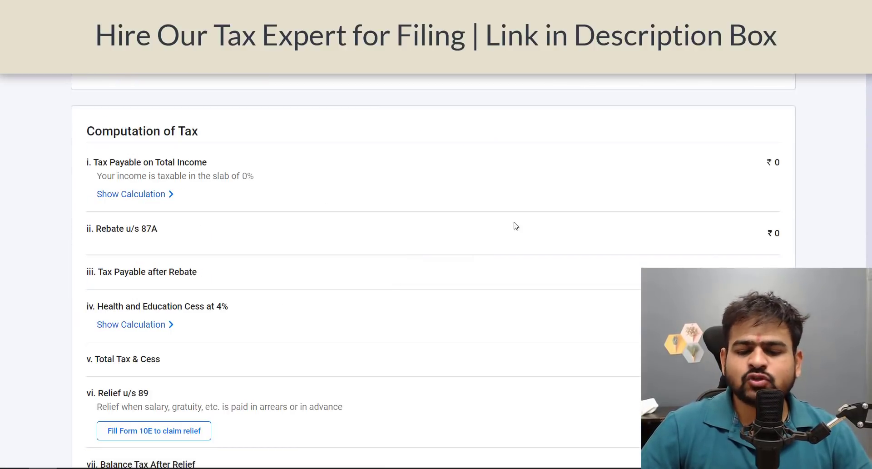
scroll(728, 201, "down", 15)
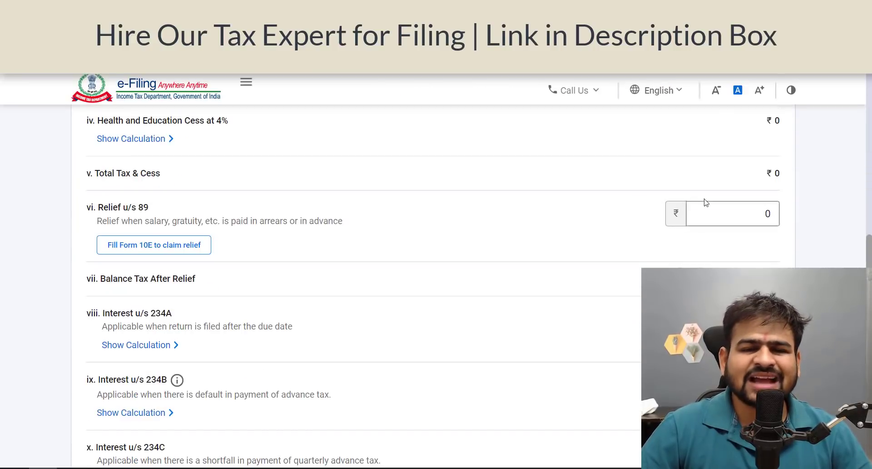
scroll(851, 242, "down", 9)
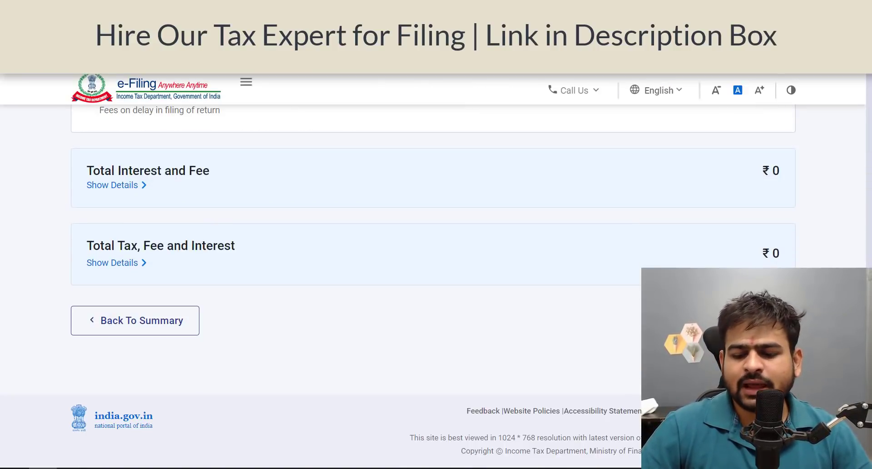
left_click(135, 320)
scroll(432, 227, "down", 10)
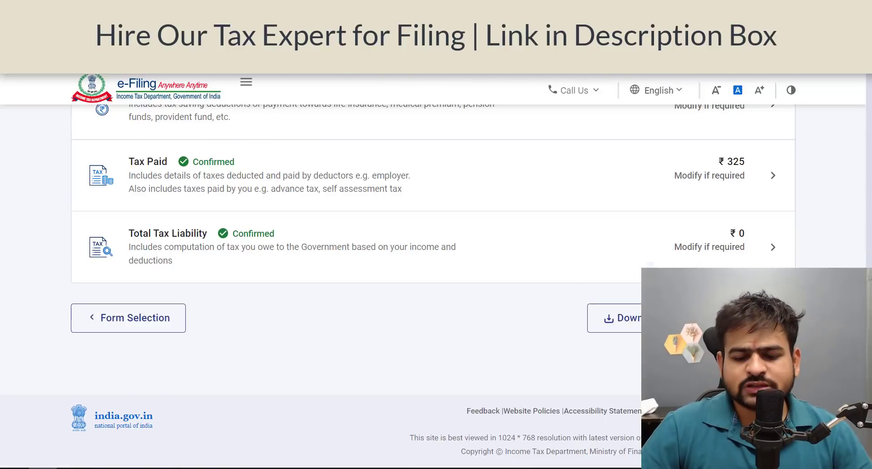
Step: Proceed to the tax summary, look through its taxable income calculation, and continue to the return preview
left_click(745, 318)
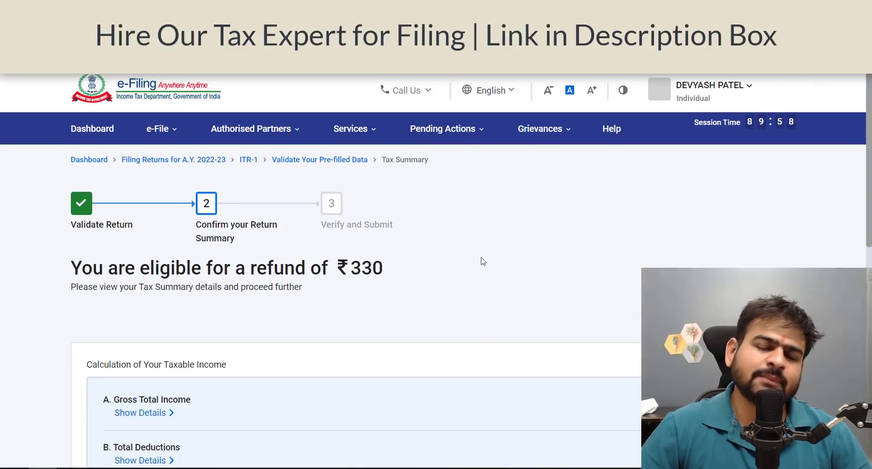
scroll(768, 172, "down", 15)
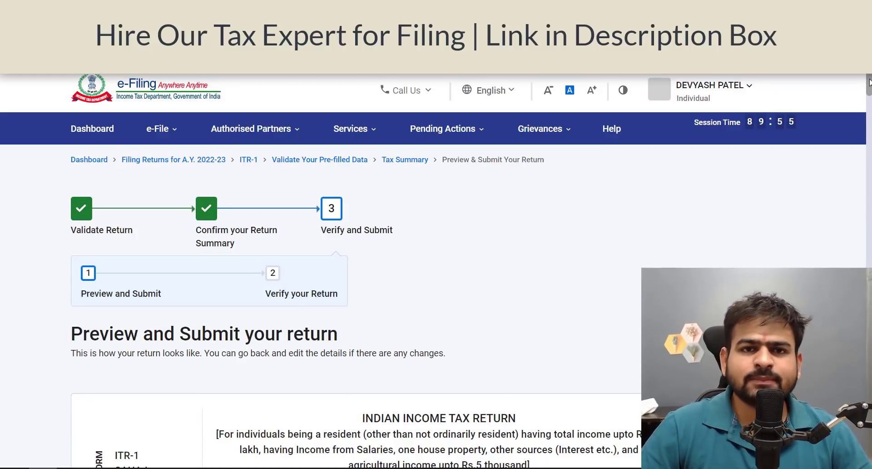
Step: Validate the previewed ITR-1 return and proceed to the choice of verification methods
scroll(871, 84, "down", 1)
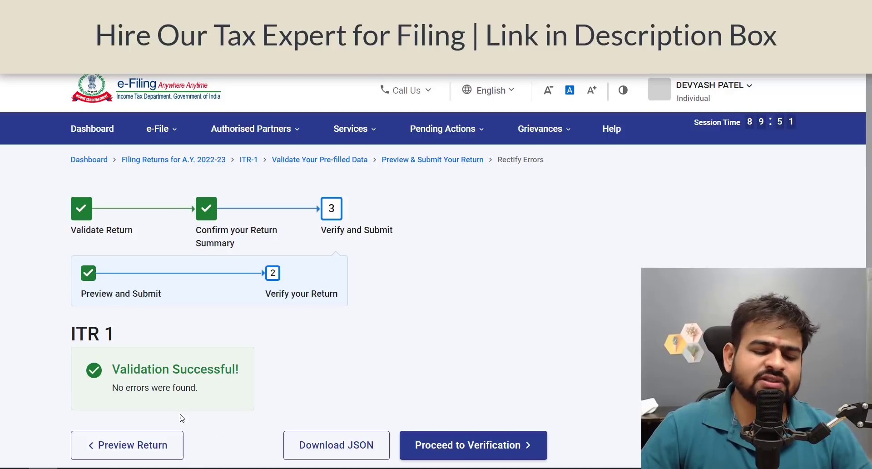
left_click(525, 445)
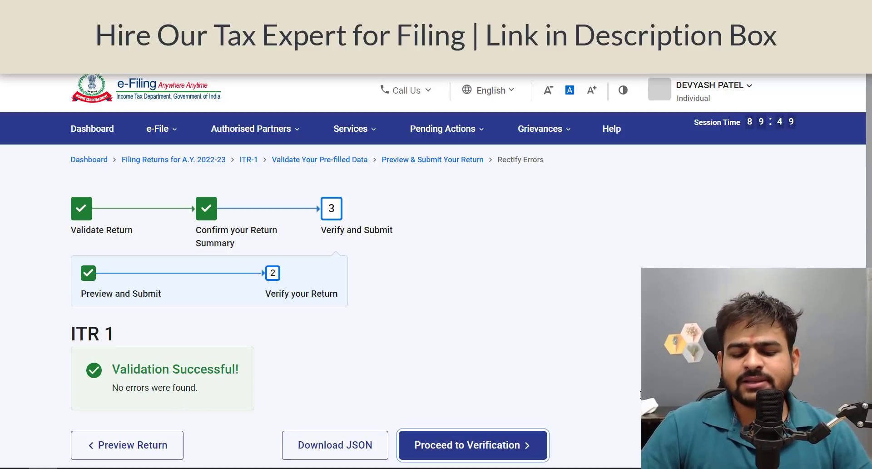
scroll(591, 343, "down", 3)
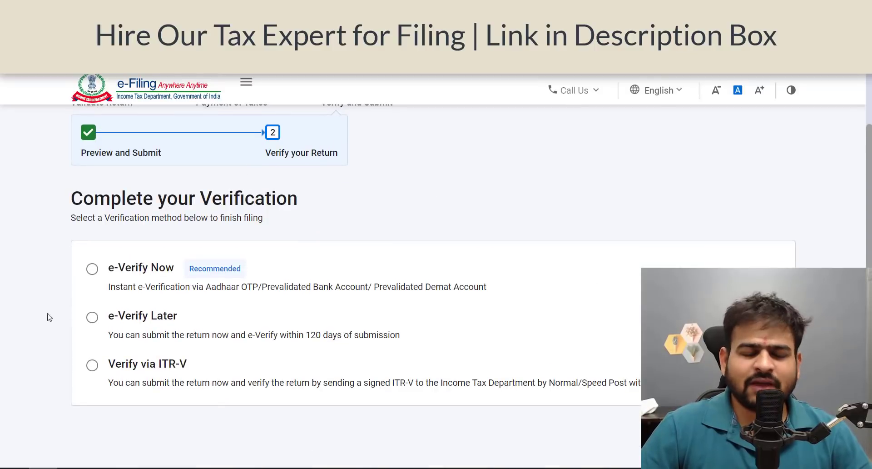